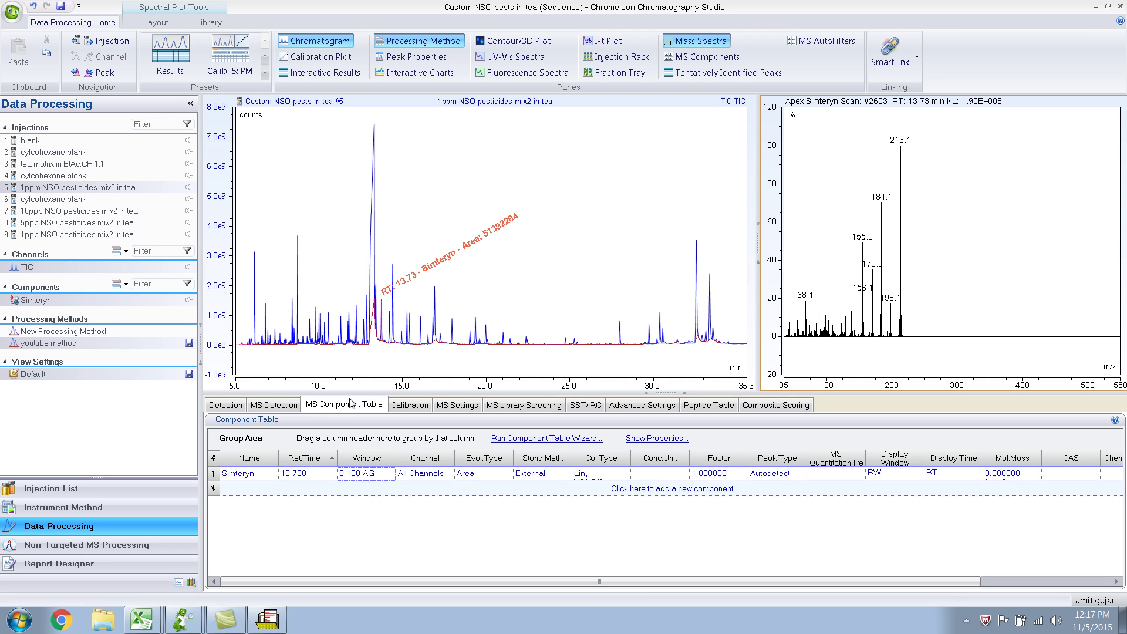
Correct the spelling of the component name to Simetryn in the component table.
click(237, 476)
click(236, 476)
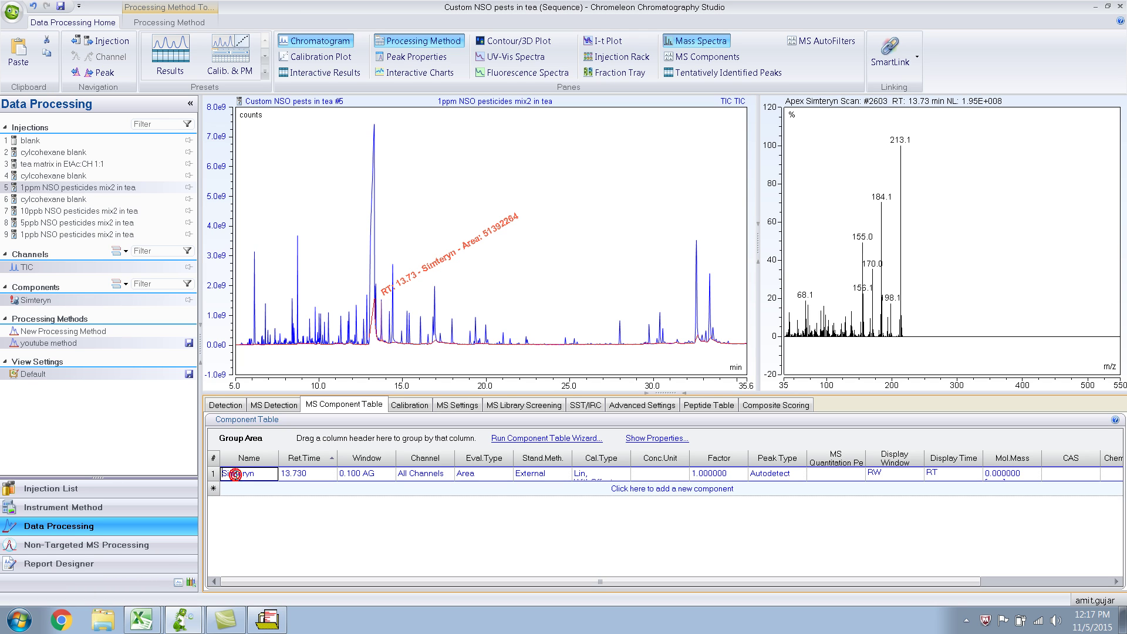
text(e)
click(314, 476)
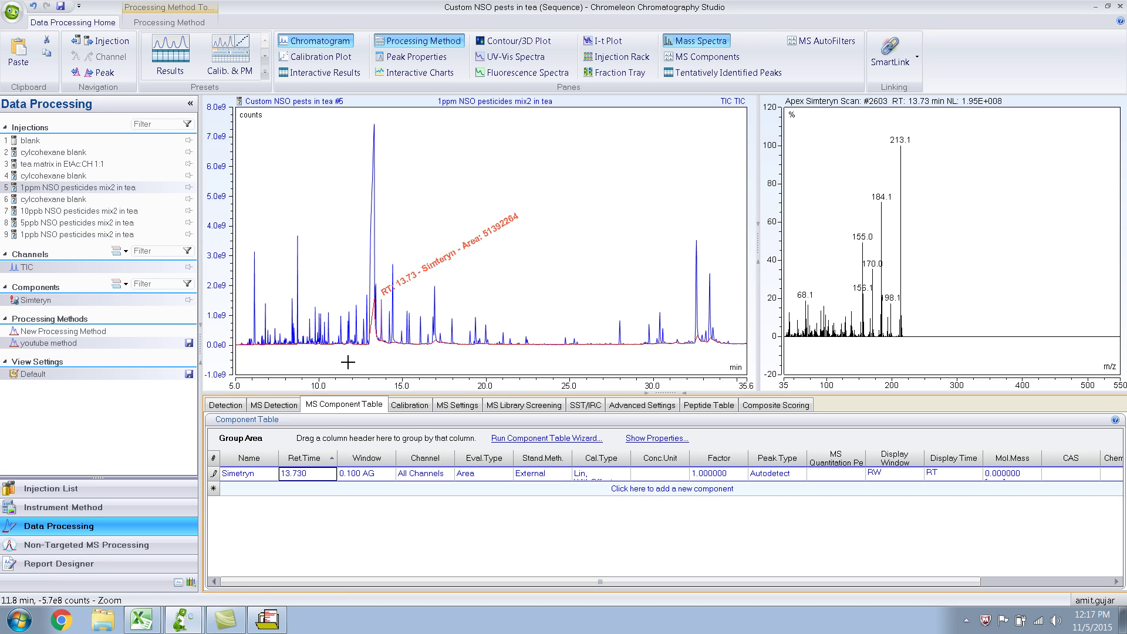
click(455, 355)
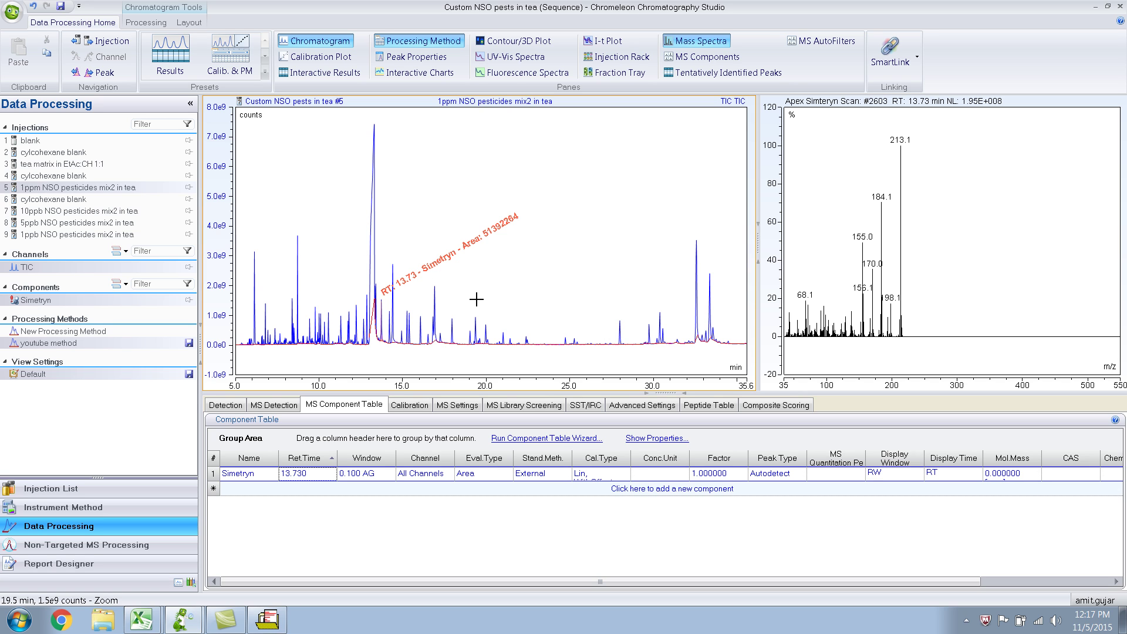
Remove the peak area text and its variable from the chromatogram's label for identified peaks.
right_click(442, 268)
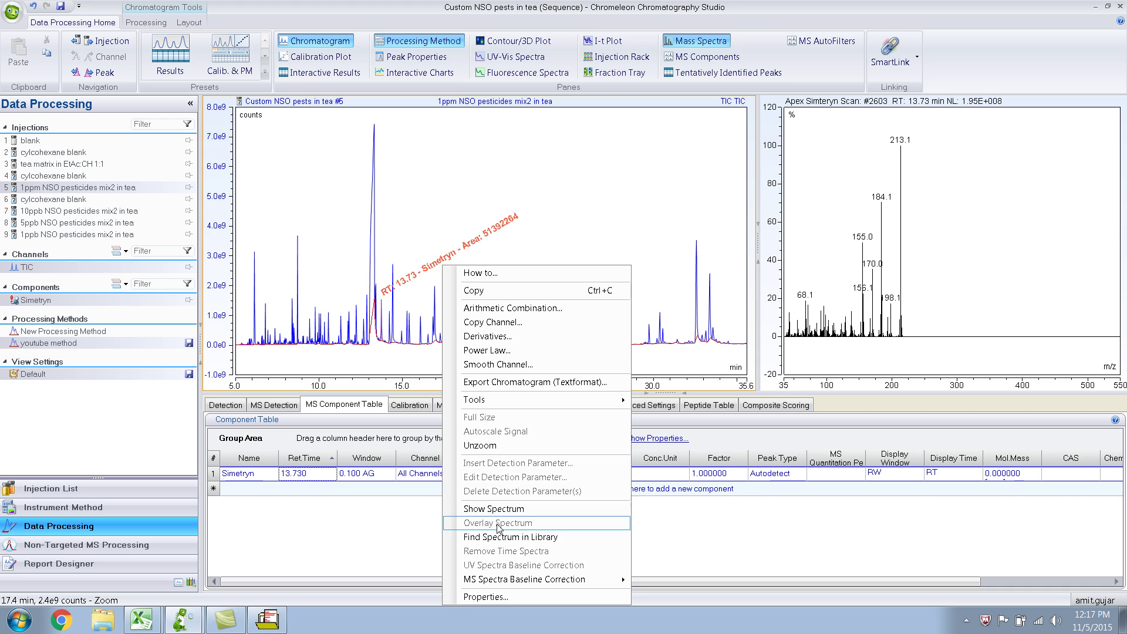
click(495, 597)
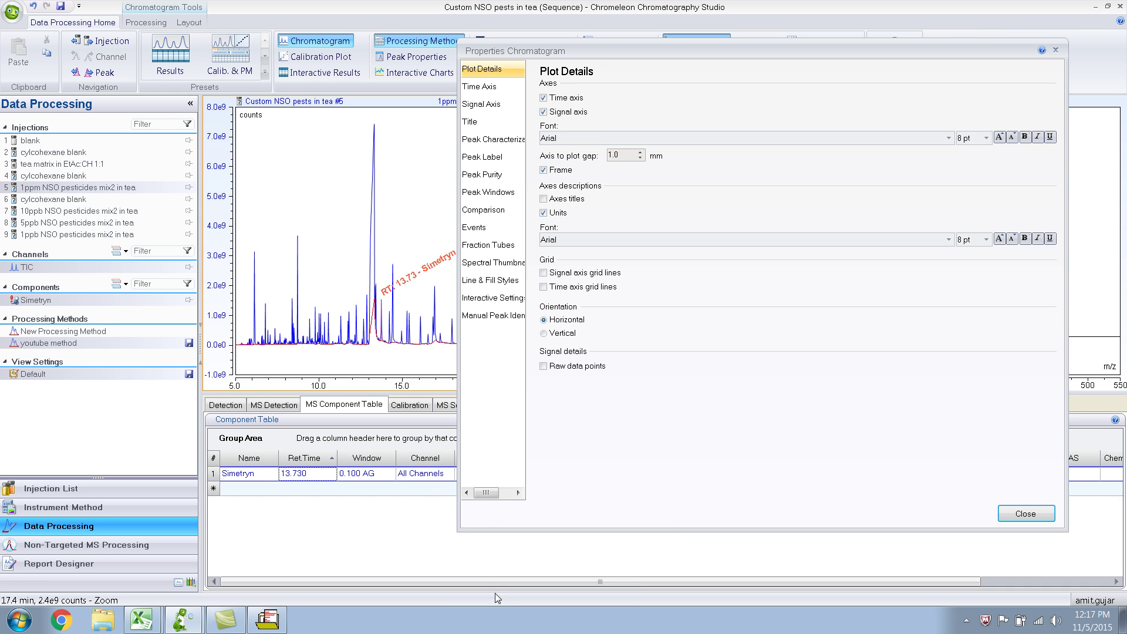
click(492, 158)
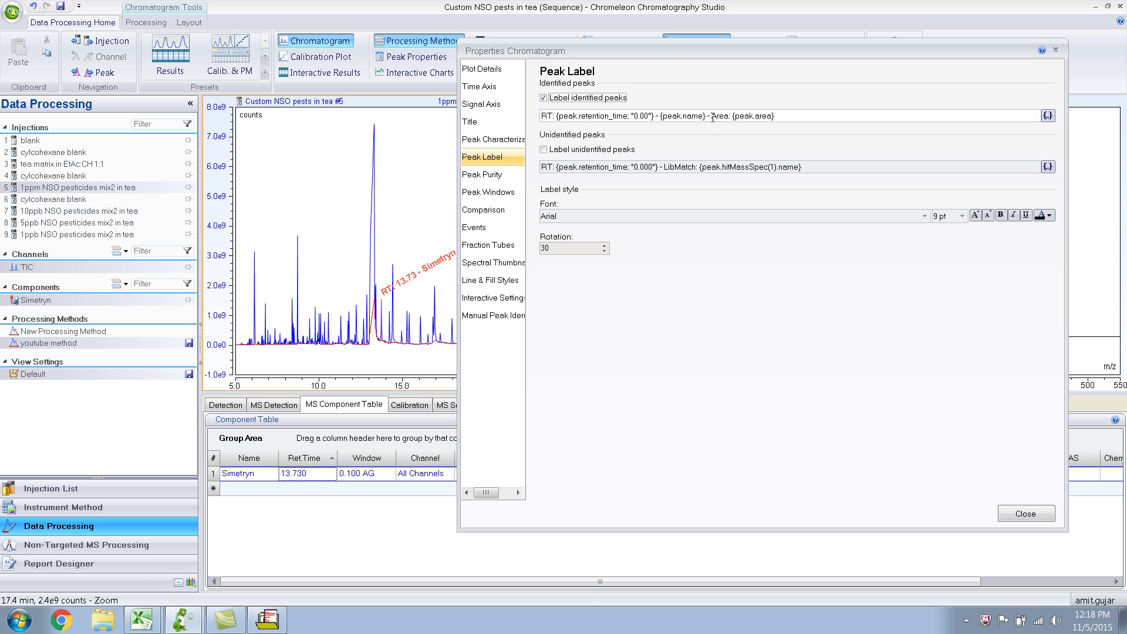
drag(712, 116, 776, 117)
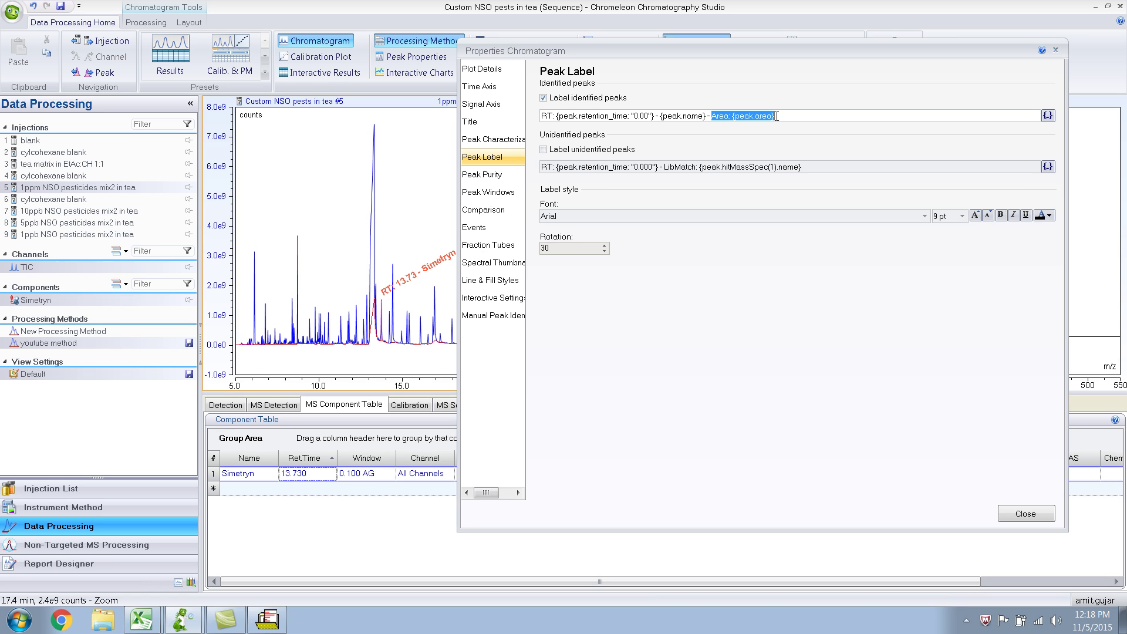
key(Delete)
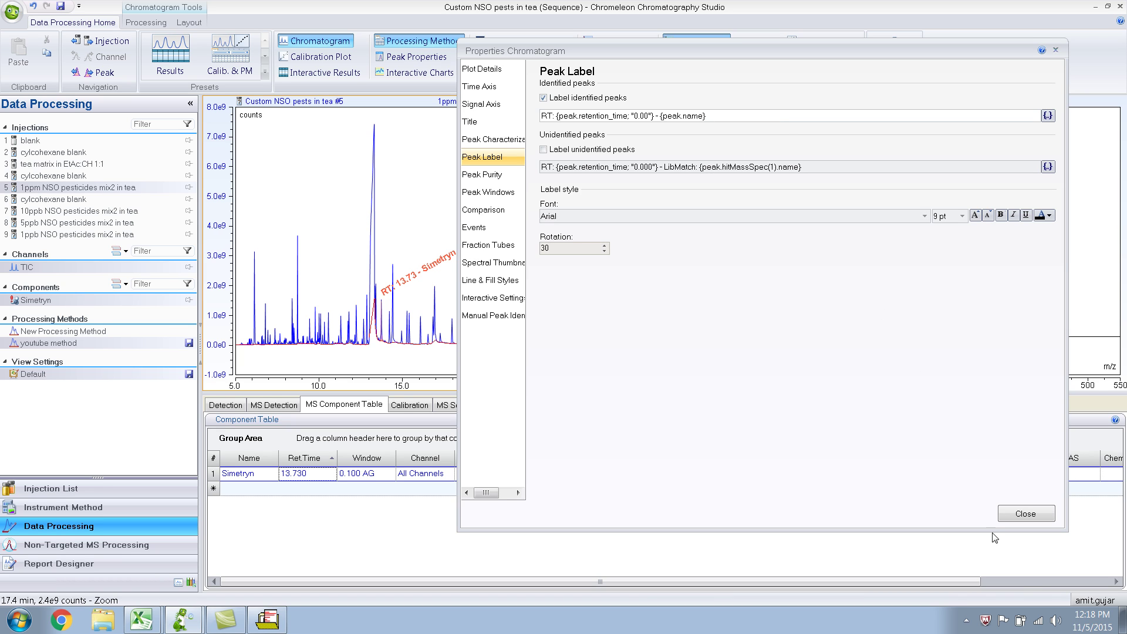
click(1024, 515)
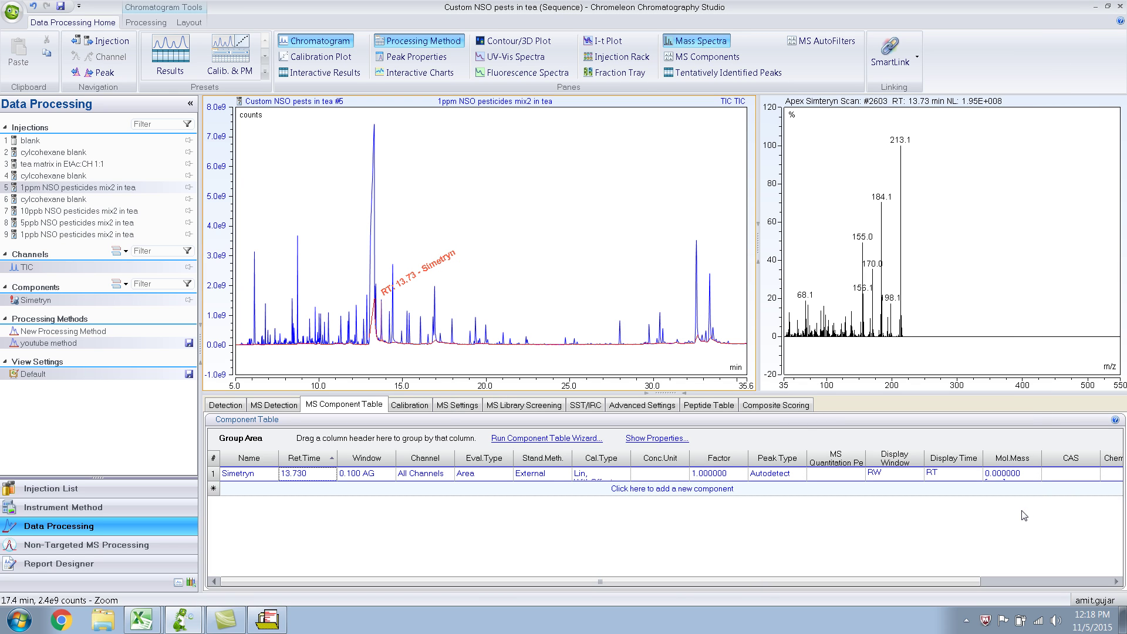
Add the Peak Results variable Asymmetry, using the EP formula (same as USP), to the chromatogram's label for identified peaks.
right_click(460, 300)
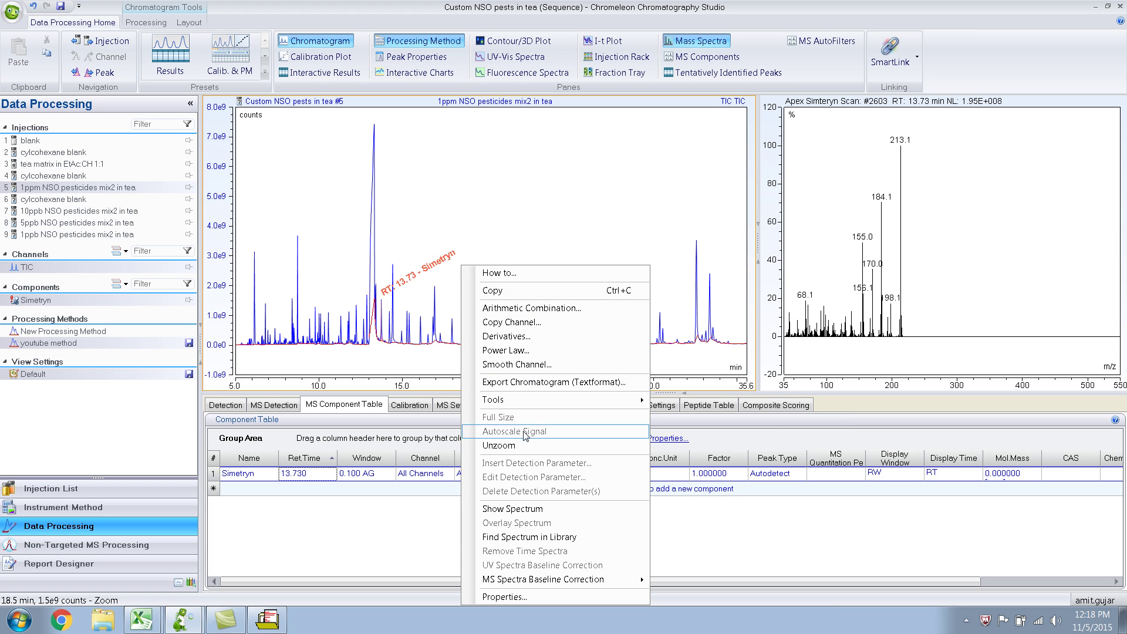
click(533, 595)
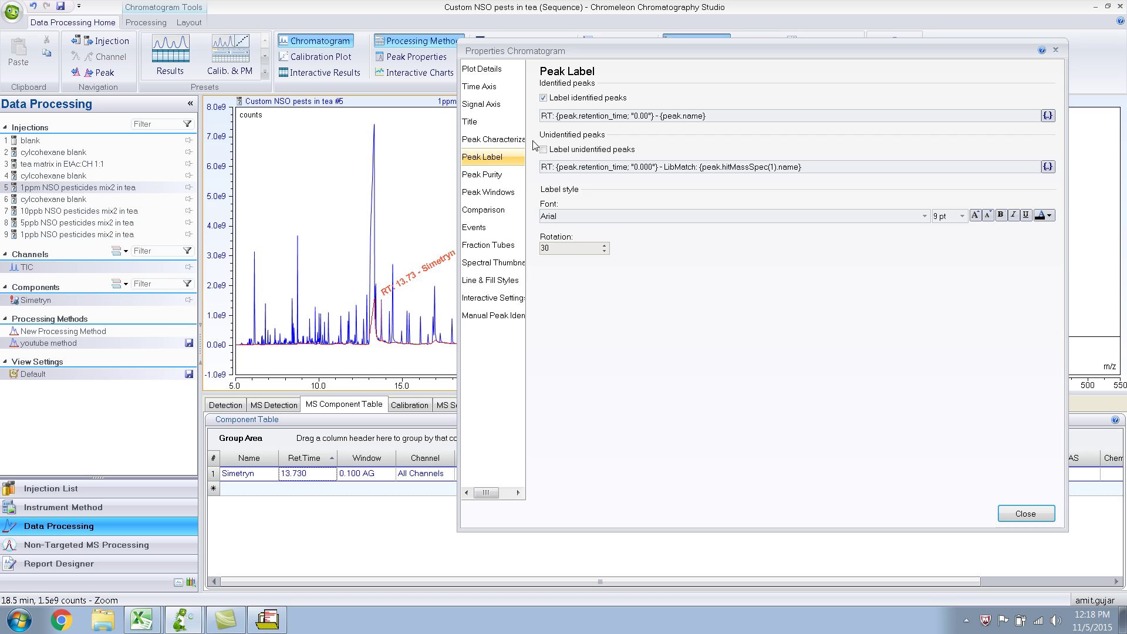
click(500, 157)
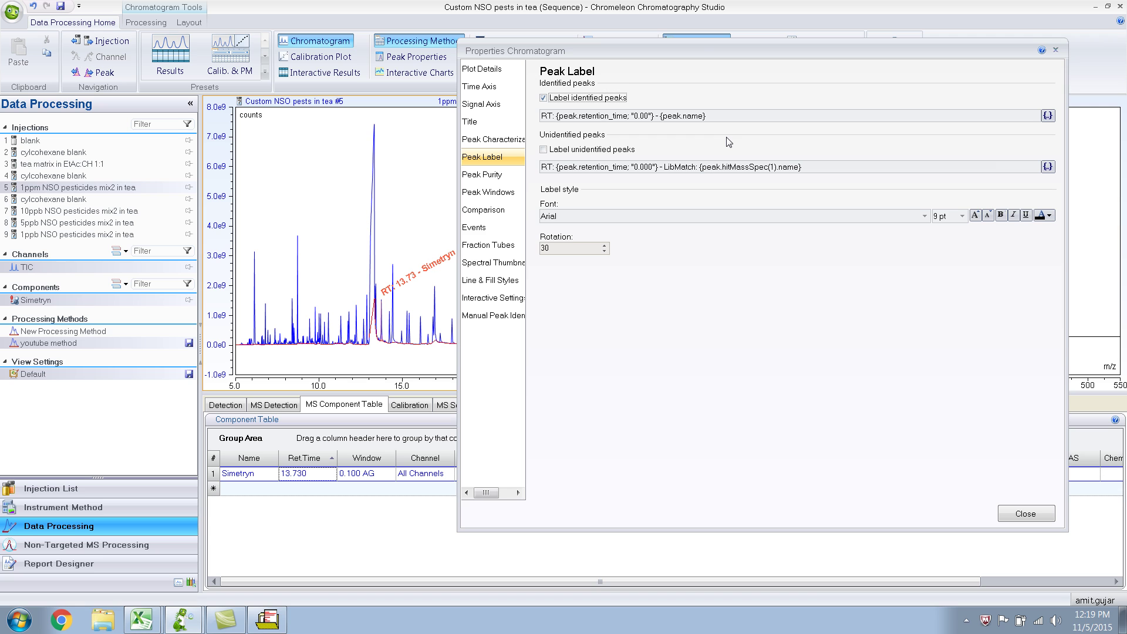
drag(704, 55, 673, 59)
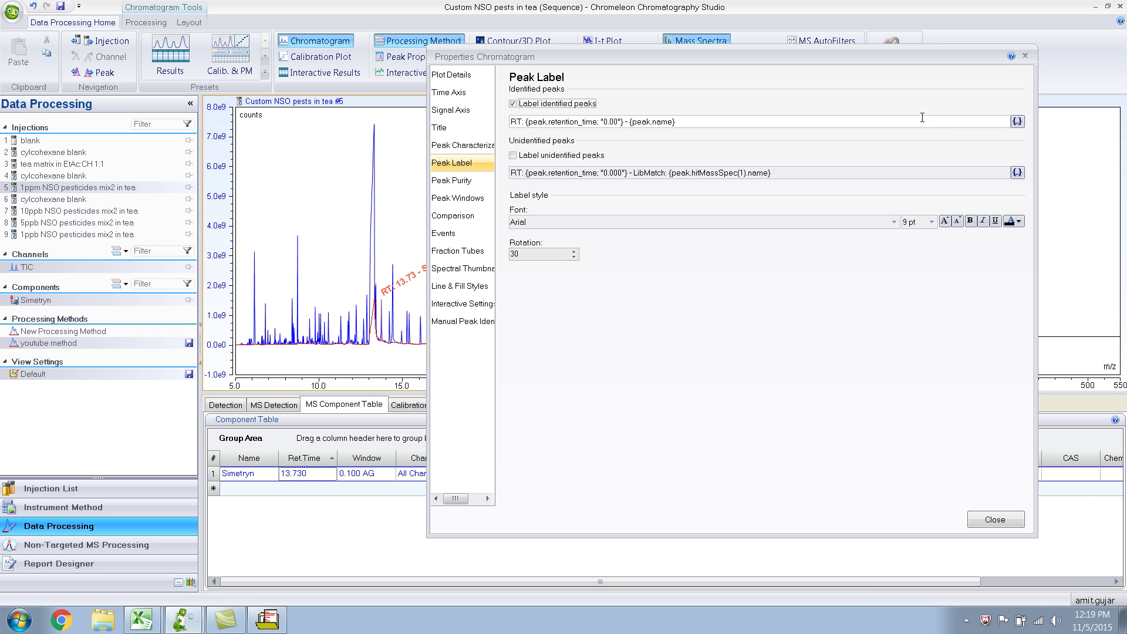
click(1020, 122)
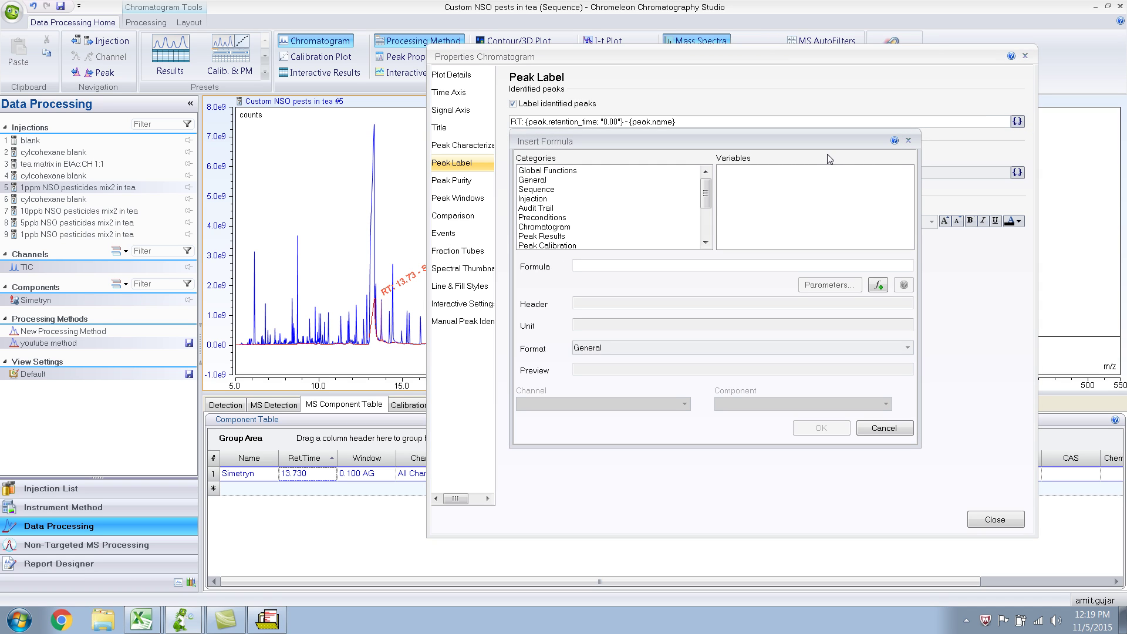
drag(709, 191, 709, 205)
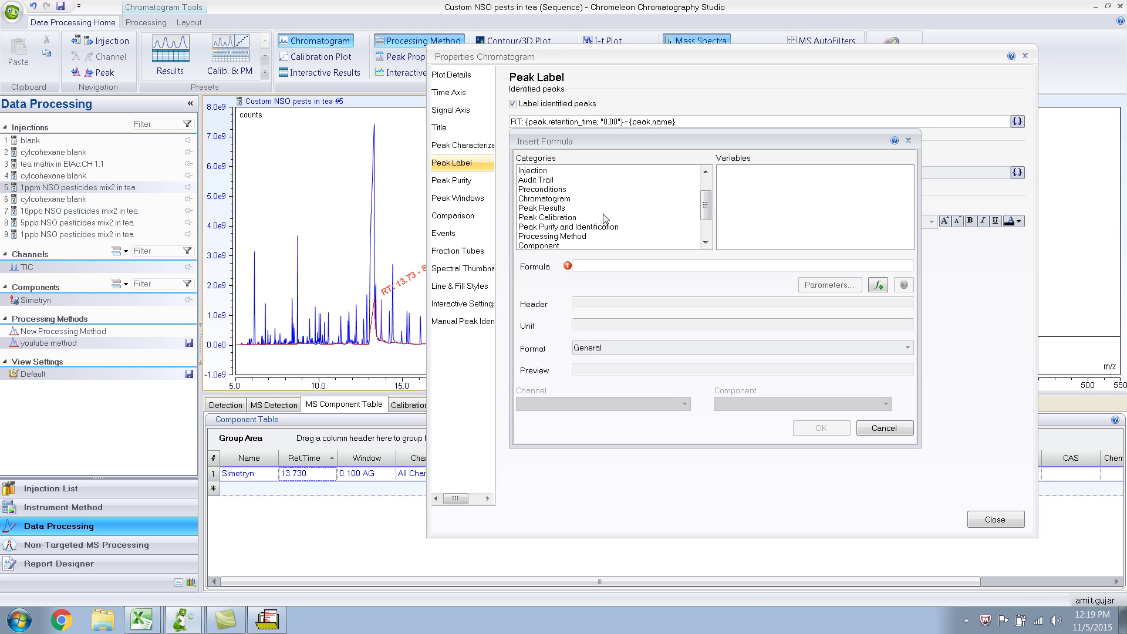
click(550, 210)
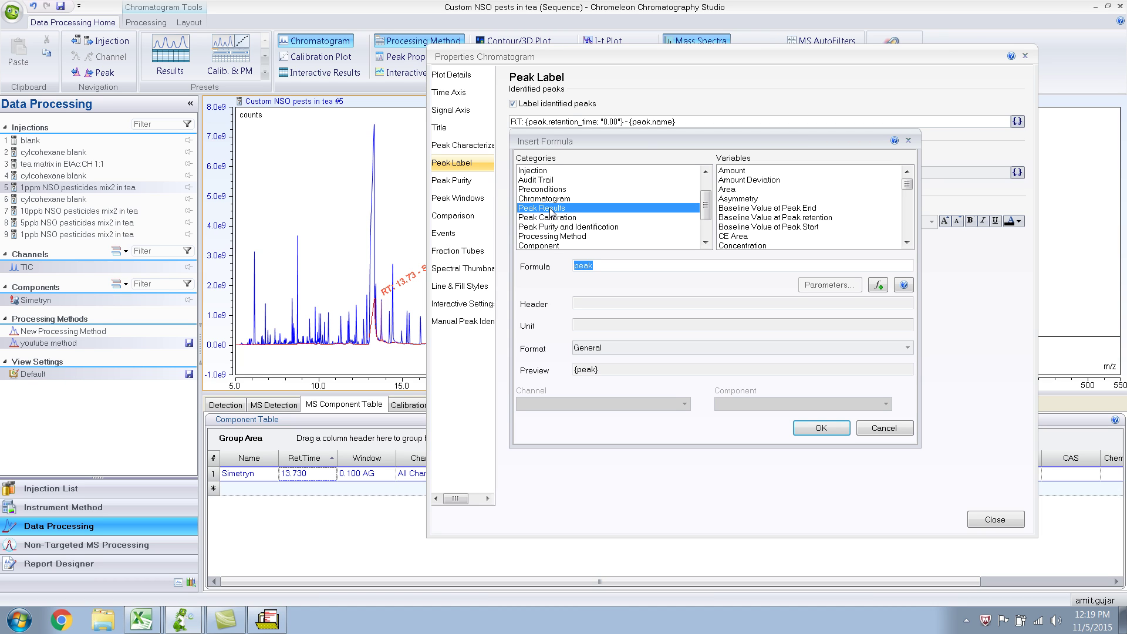
click(746, 200)
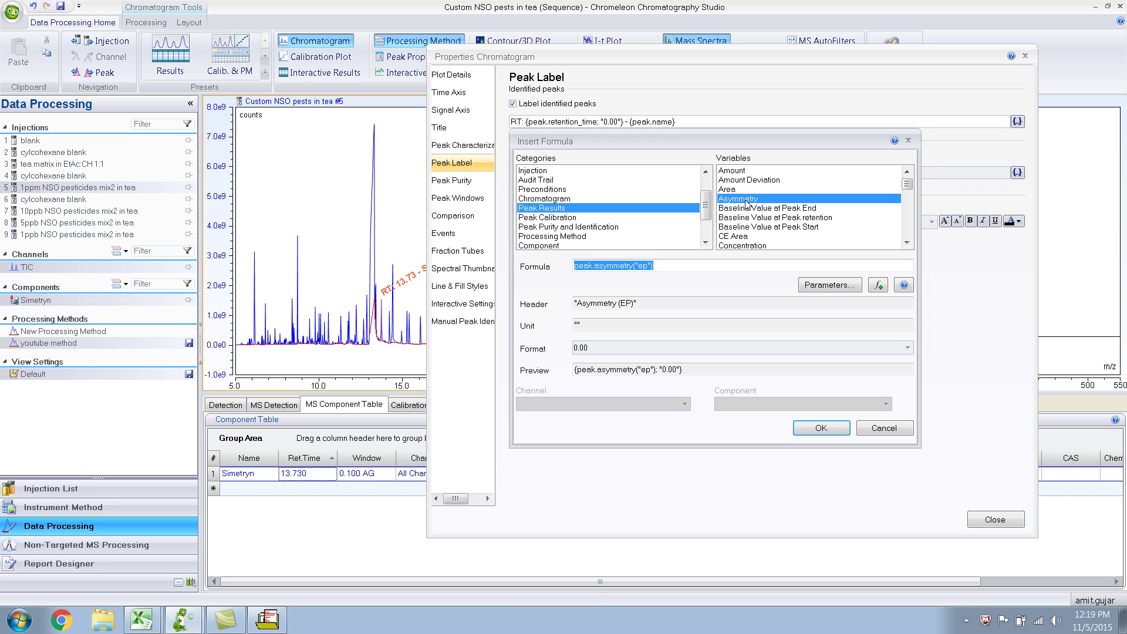
click(836, 286)
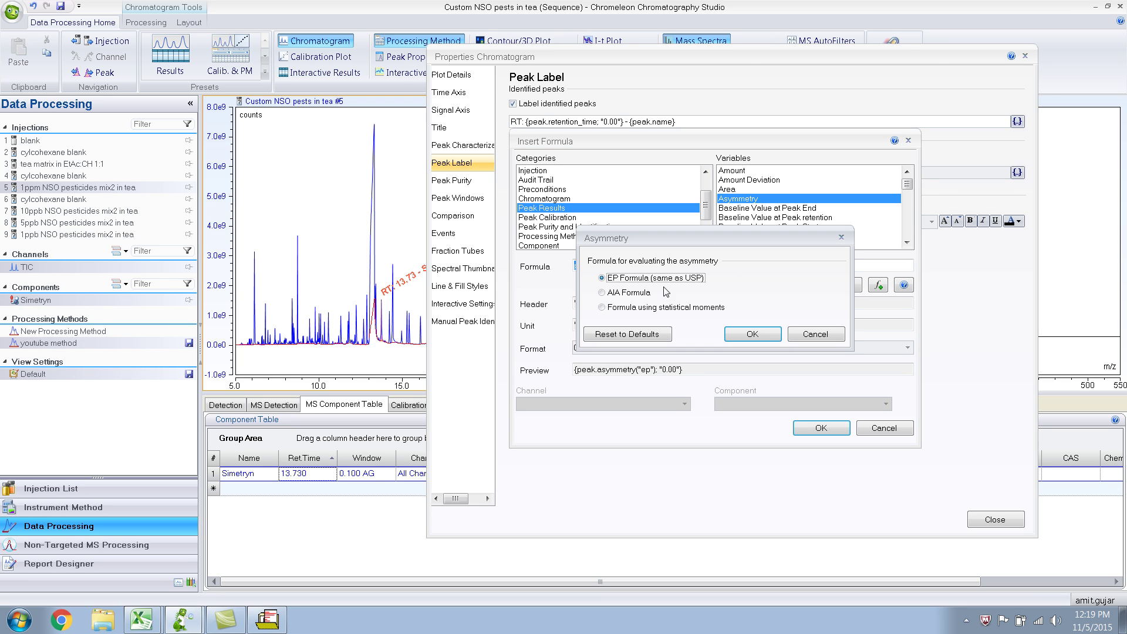
click(777, 329)
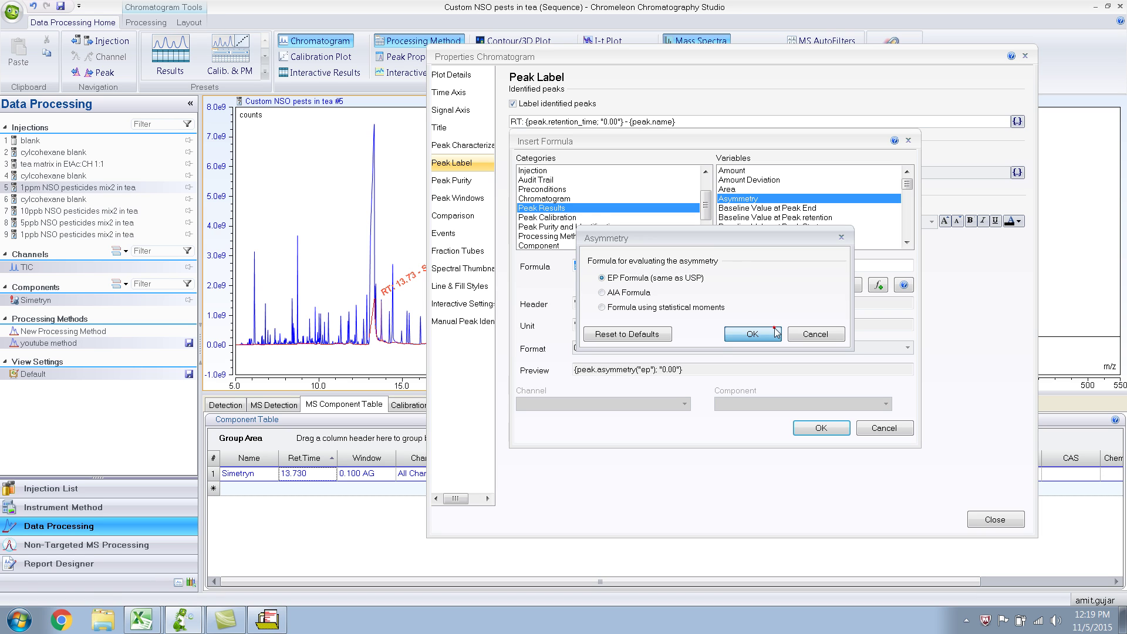
click(821, 429)
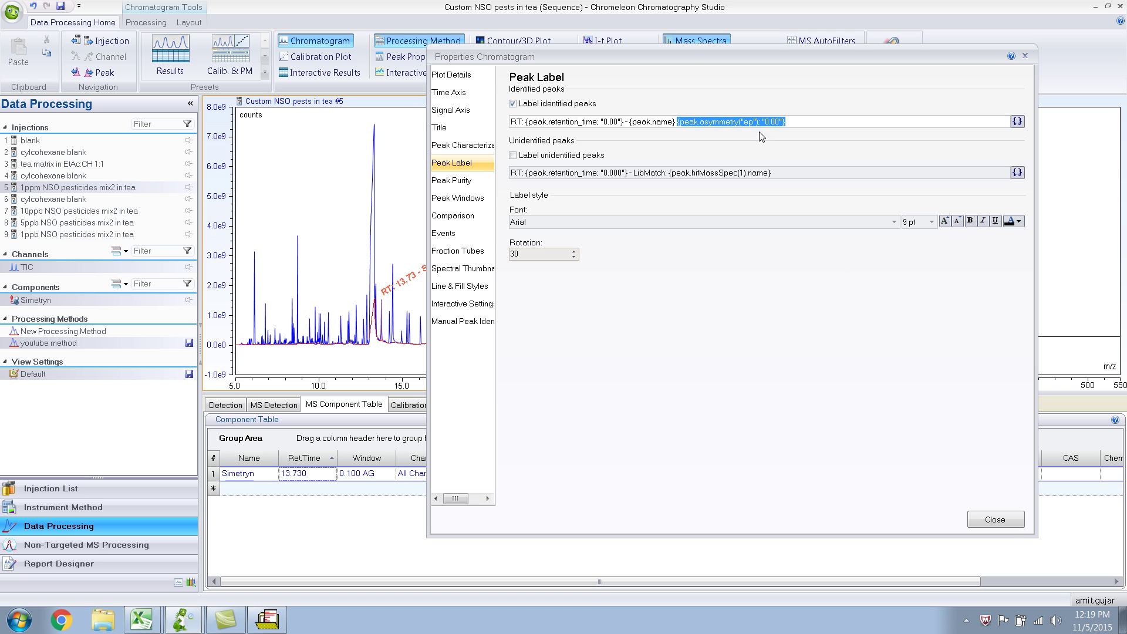
click(976, 519)
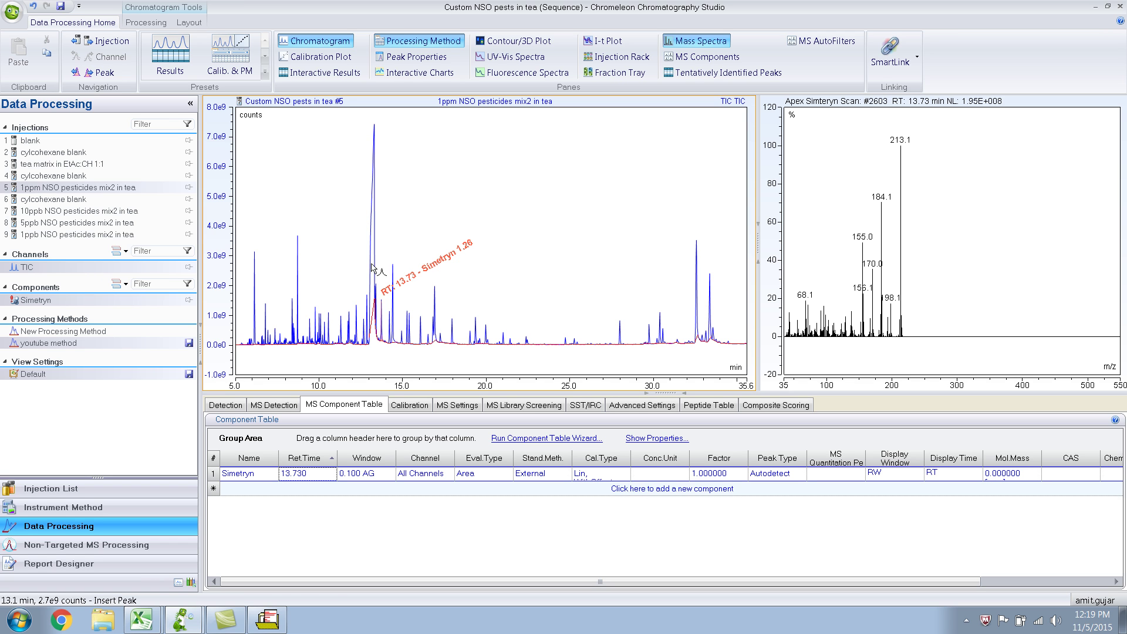
Zoom the chromatogram to about 12.1–15.4 min around the Simetryn peak and open its peak label properties.
drag(354, 255, 409, 346)
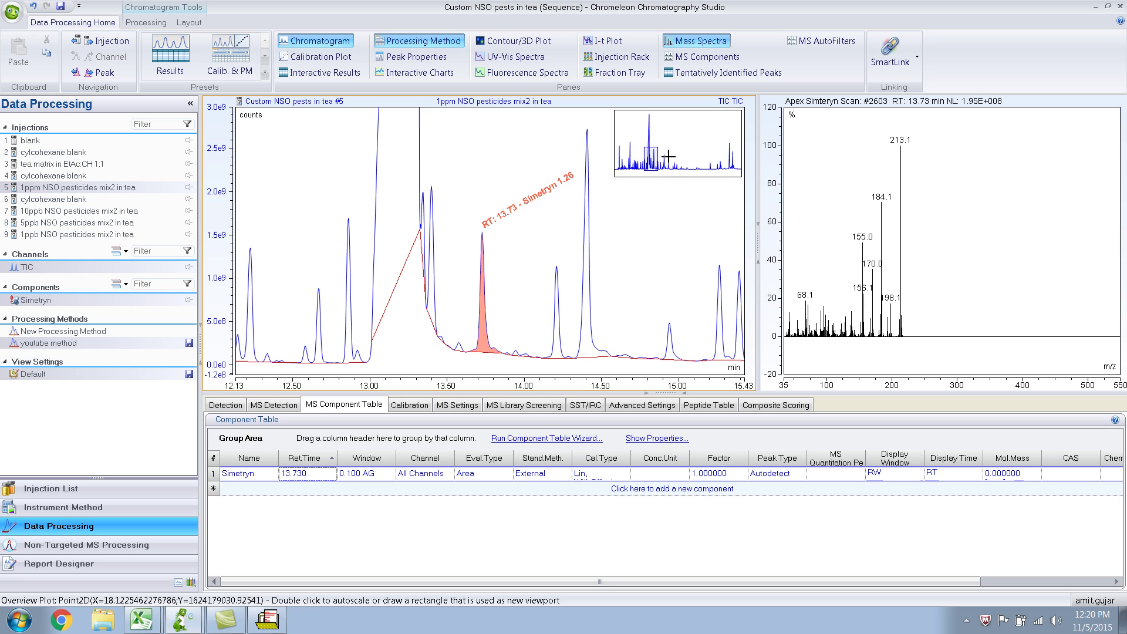
right_click(479, 194)
click(581, 526)
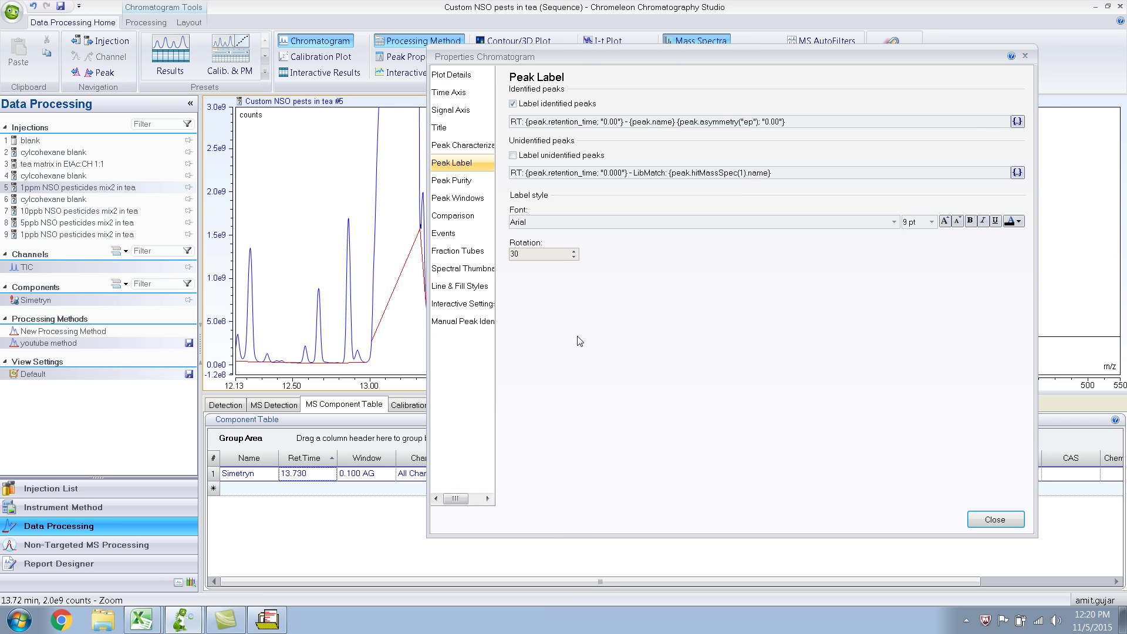
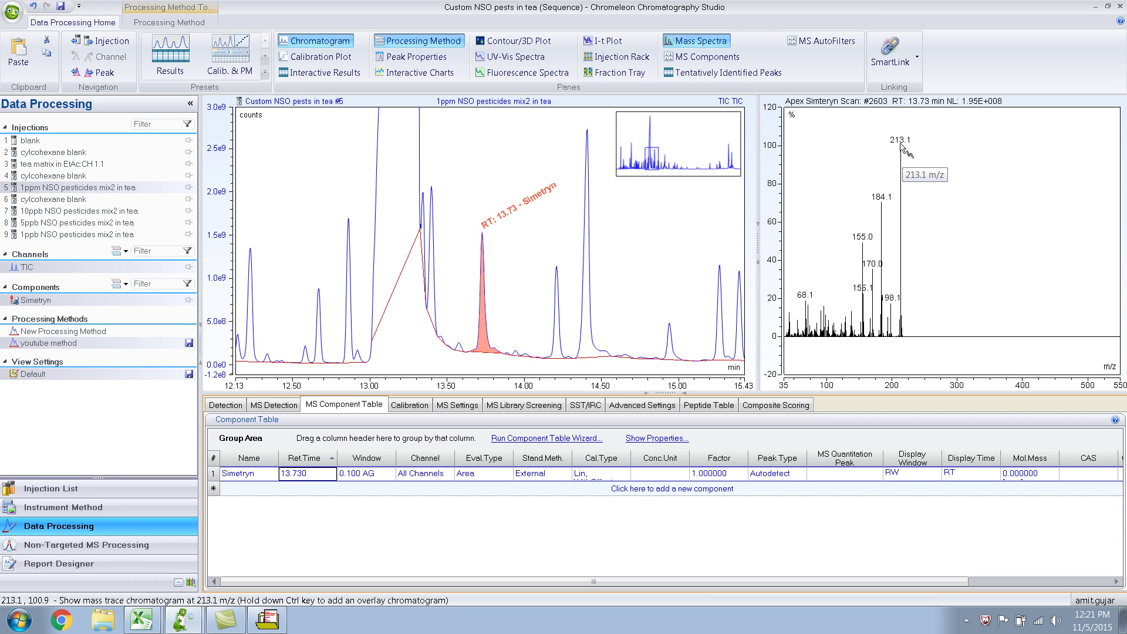
Set Simetryn's MS quantitation peak to 213.1 and review the component's extracted ion chromatogram properties.
click(847, 478)
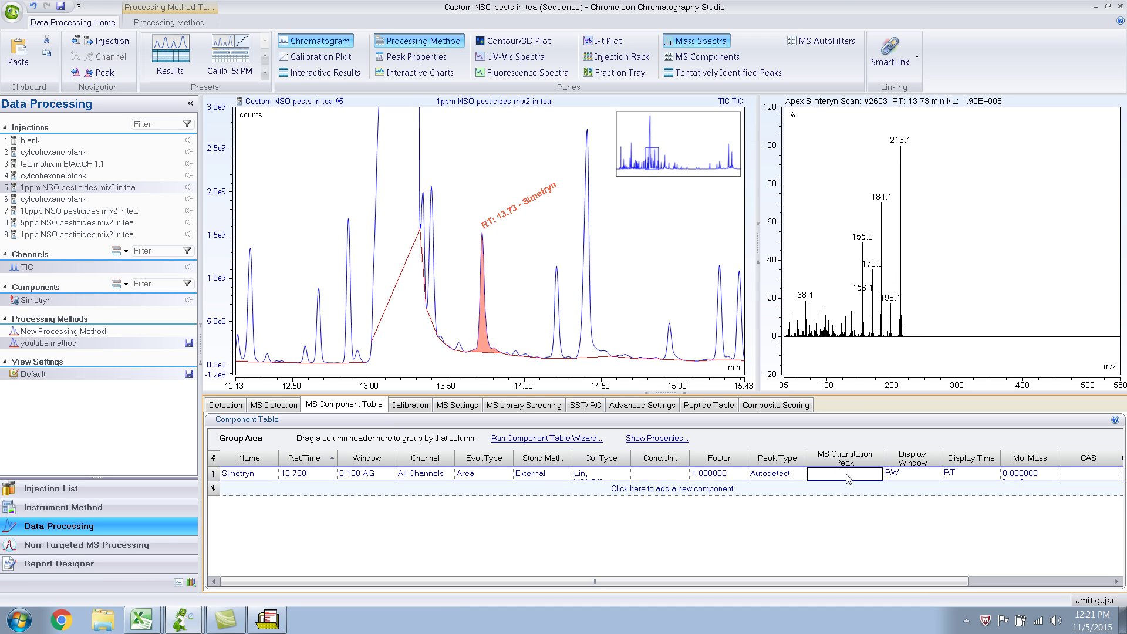
text(213.1)
double_click(214, 473)
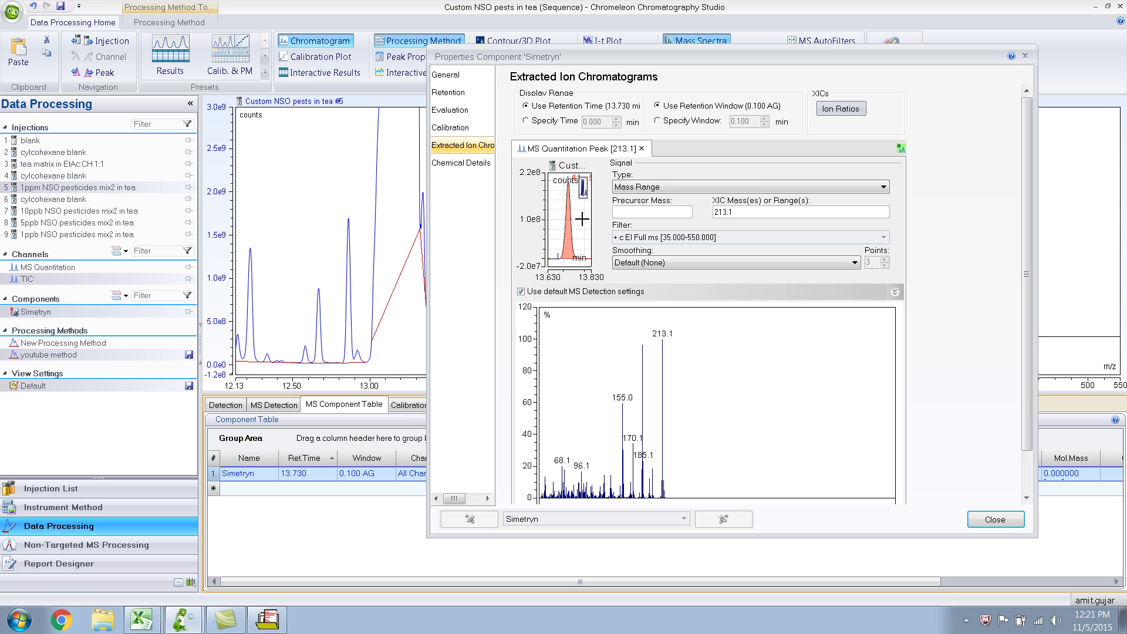
drag(693, 57, 505, 99)
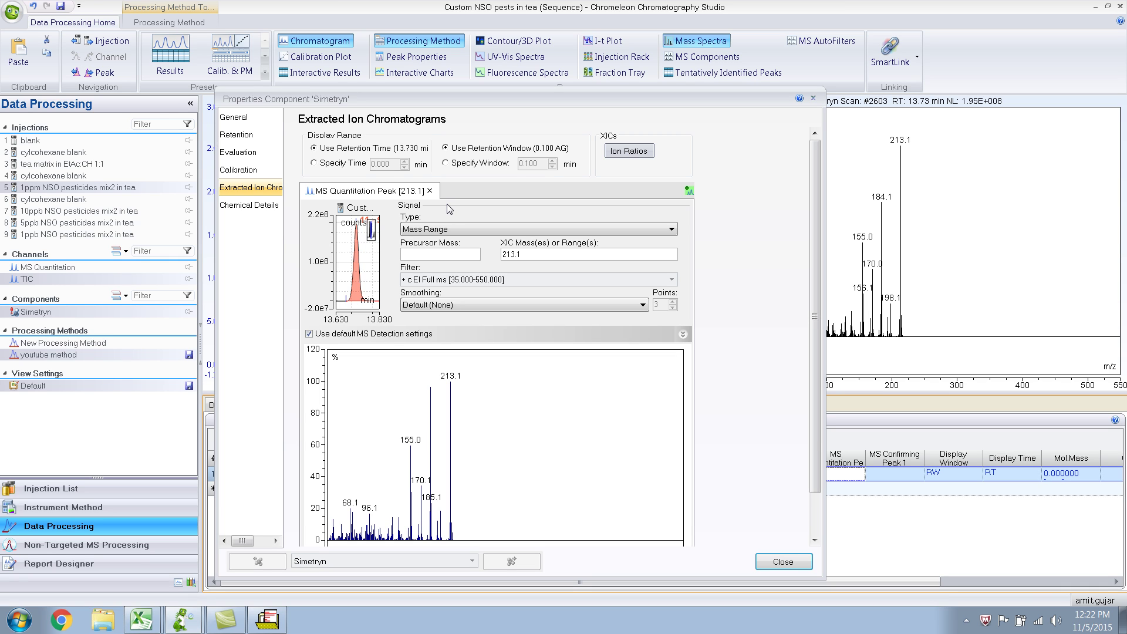
click(785, 562)
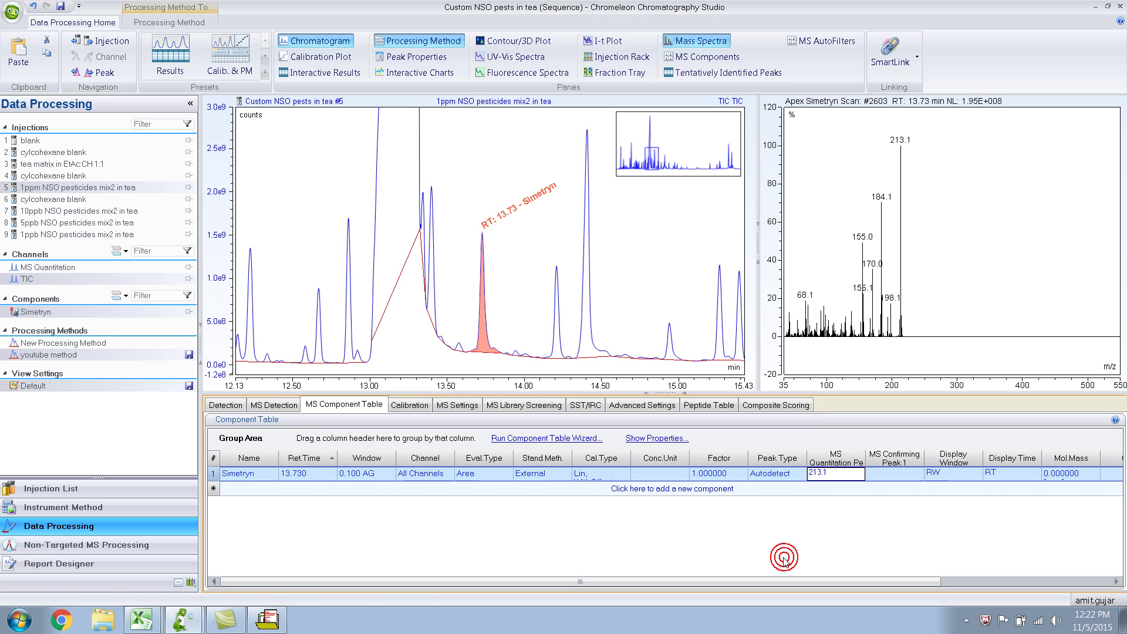
Search the mainlib library for the apex mass spectrum of Simetryn and examine the matches.
right_click(847, 194)
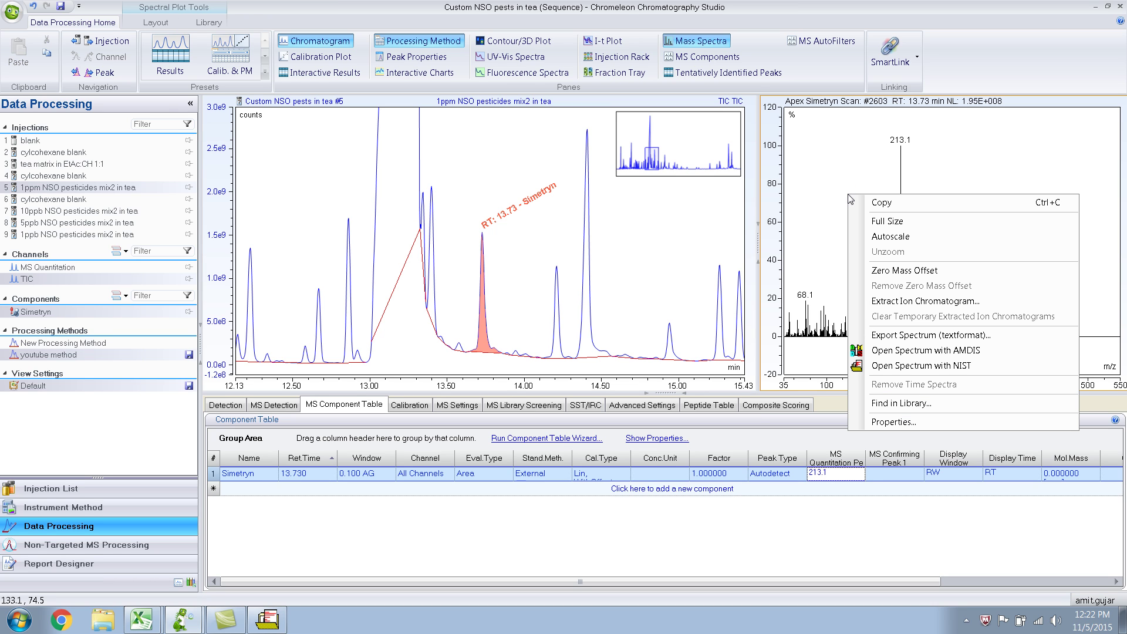
click(960, 403)
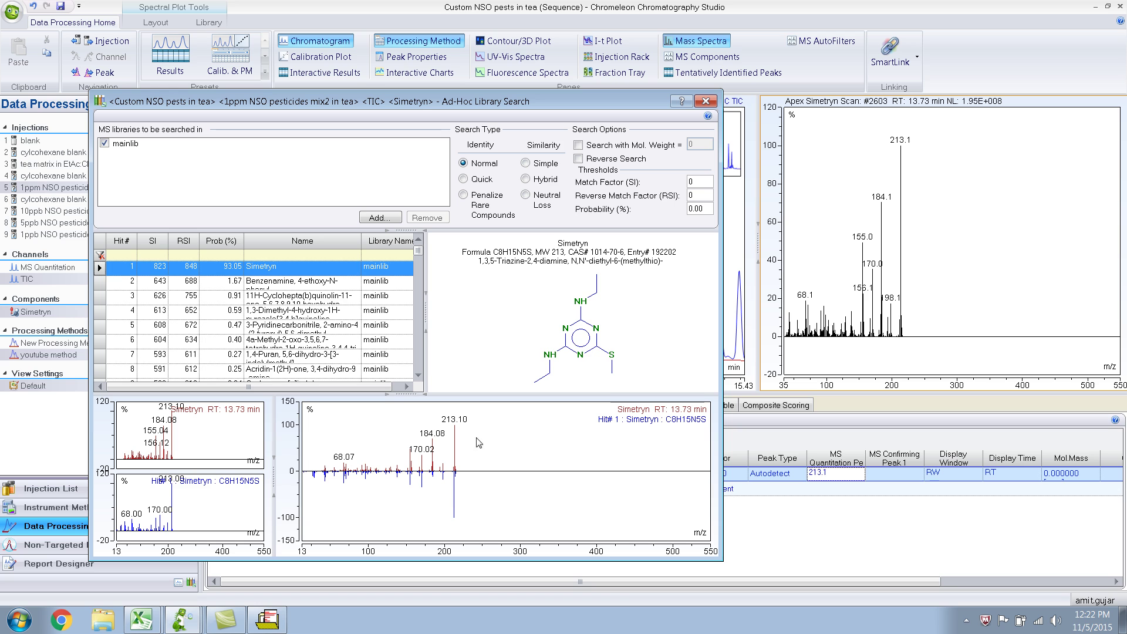
click(706, 102)
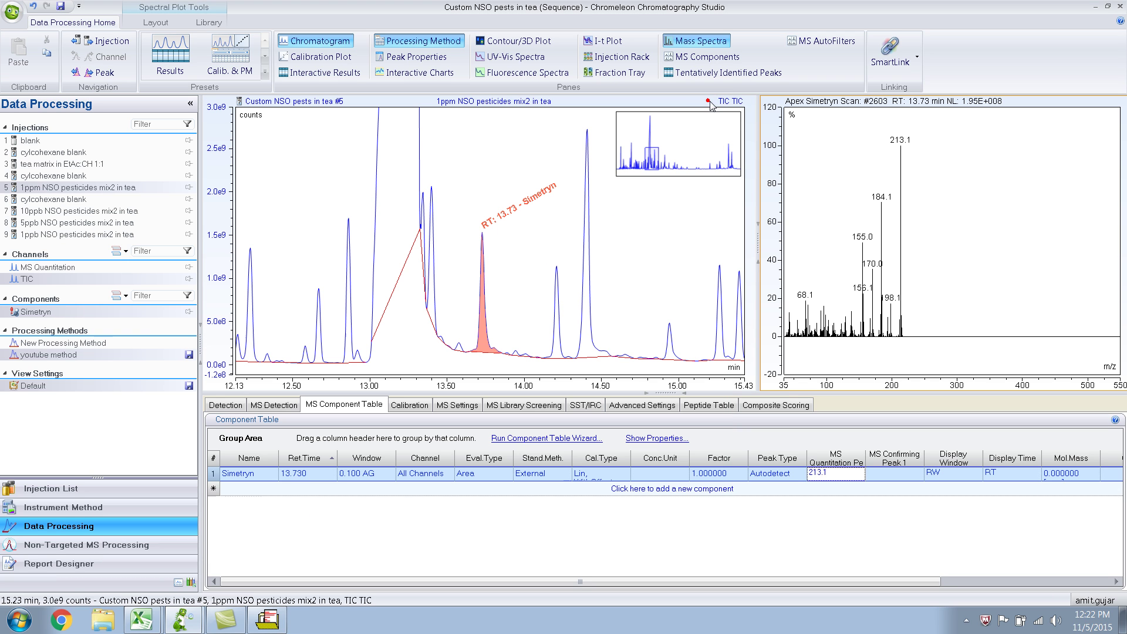
Open the Simetryn mass spectrum in NIST MS Search to examine the library hits, and return to Chromeleon Chromatography Studio.
right_click(836, 165)
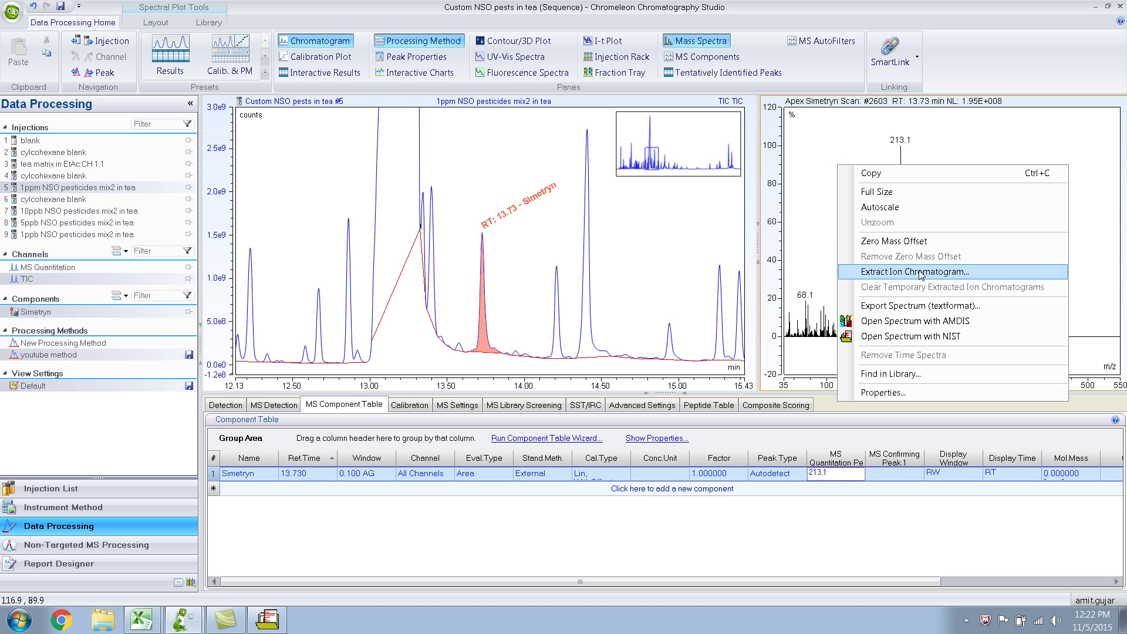
click(960, 337)
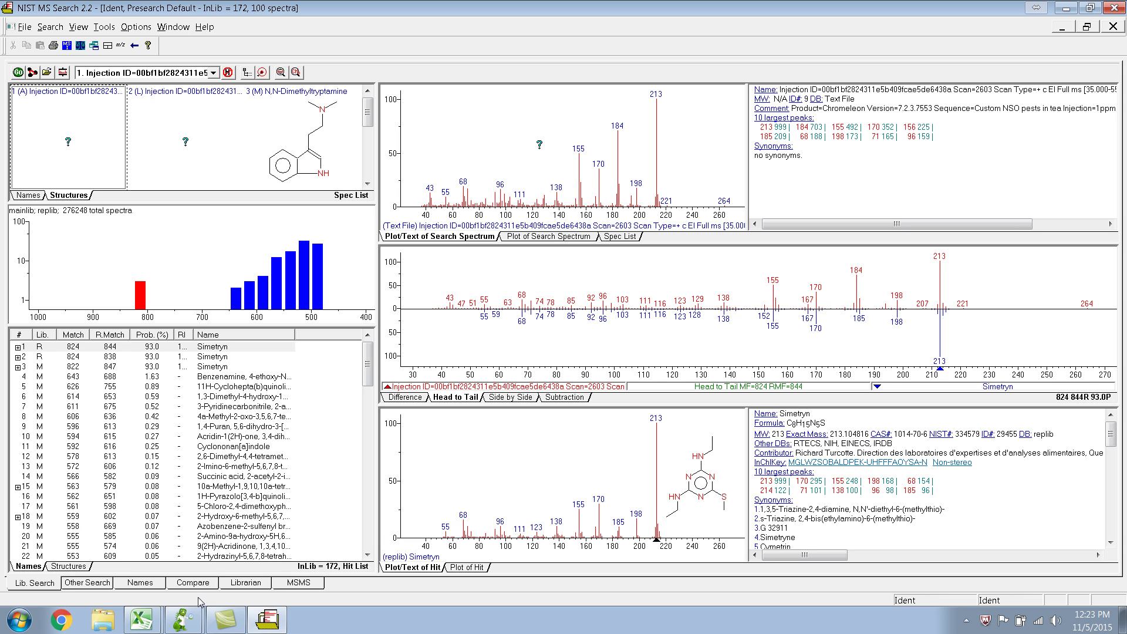
click(183, 623)
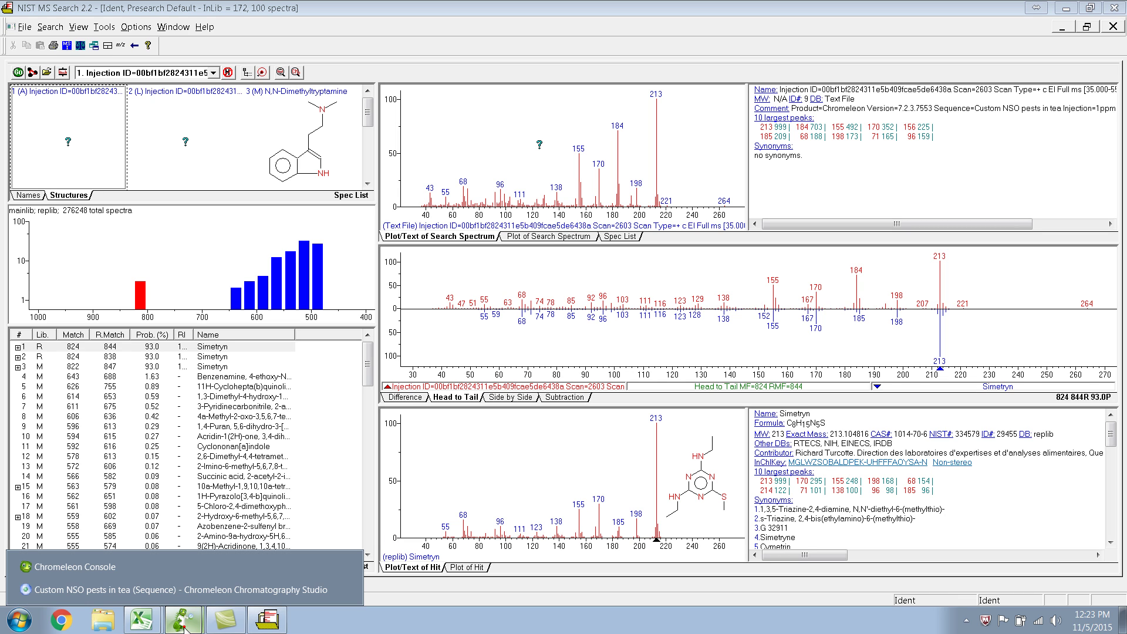
click(188, 589)
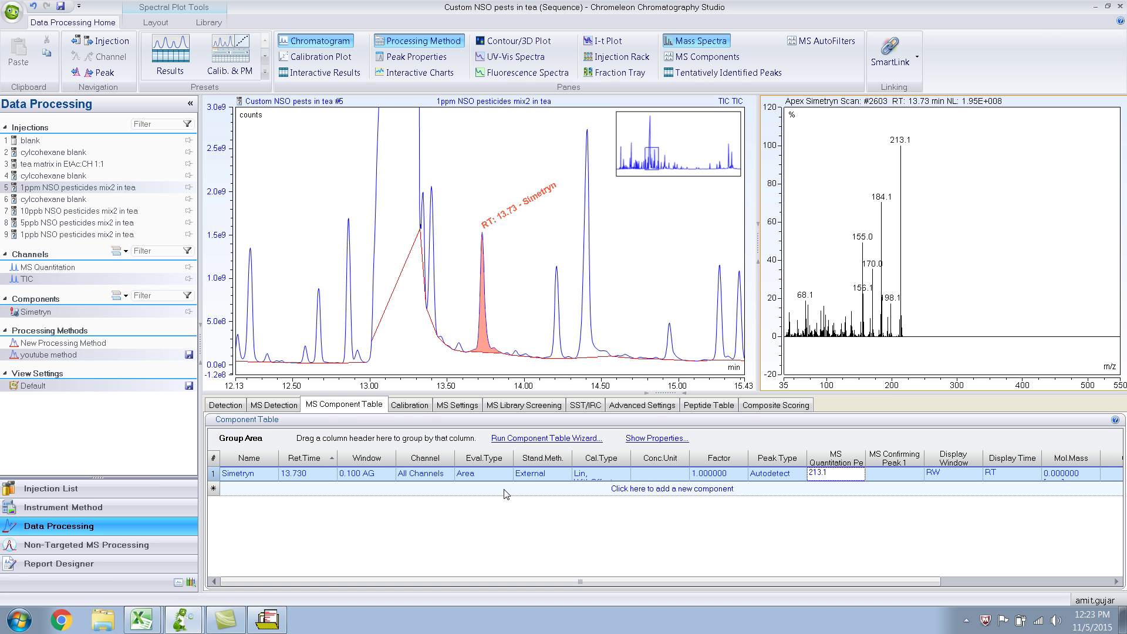
Set Simetryn's first MS confirming peak to 155 and open that peak in the component's extracted ion chromatogram properties.
click(896, 473)
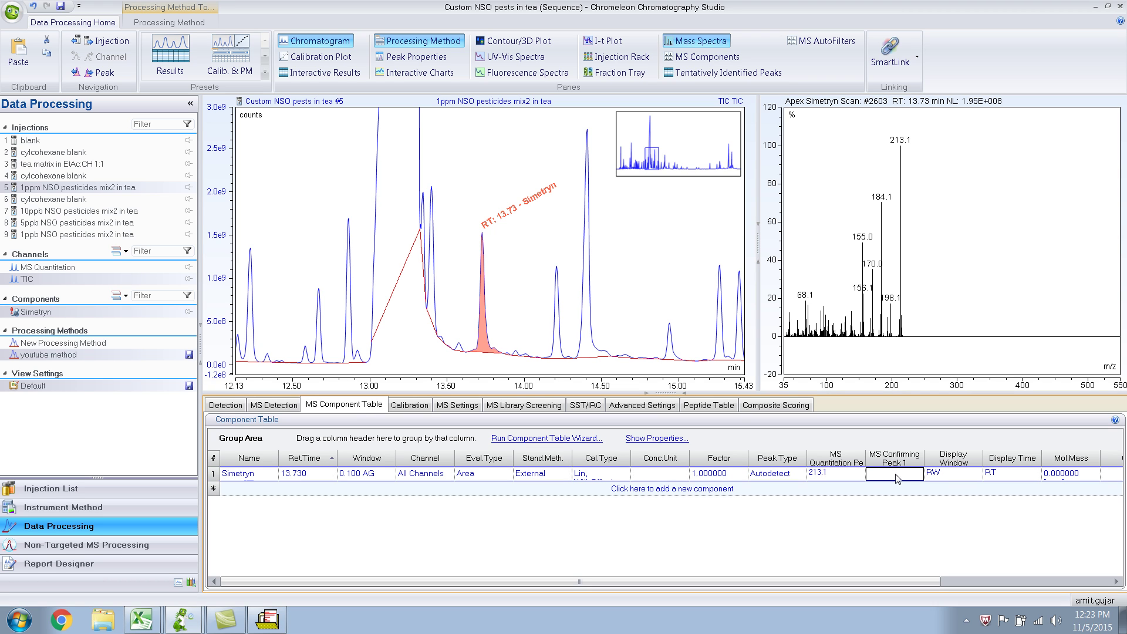
text(155)
double_click(214, 473)
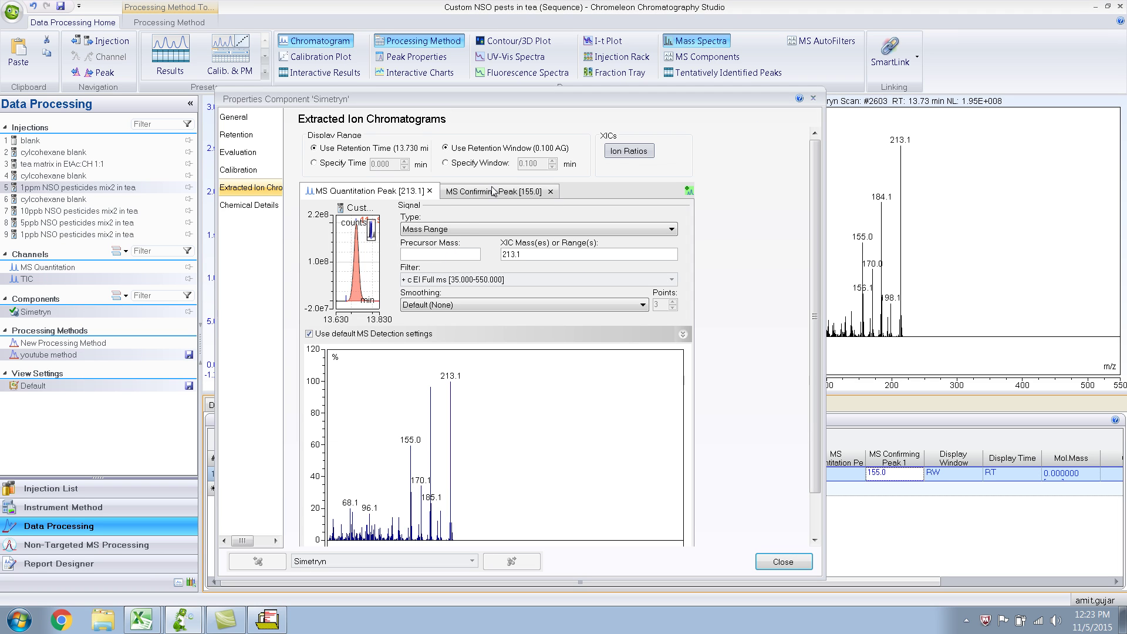
click(473, 191)
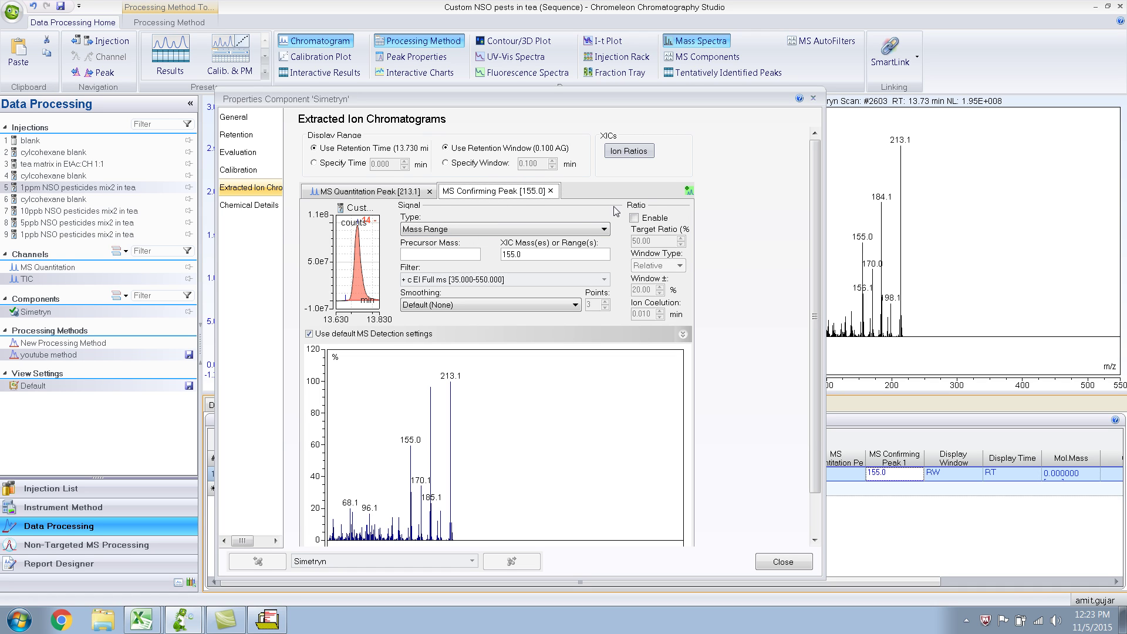
Add a second MS confirming peak for Simetryn with signal type Mass Range and XIC mass 170, and close the component properties.
click(689, 191)
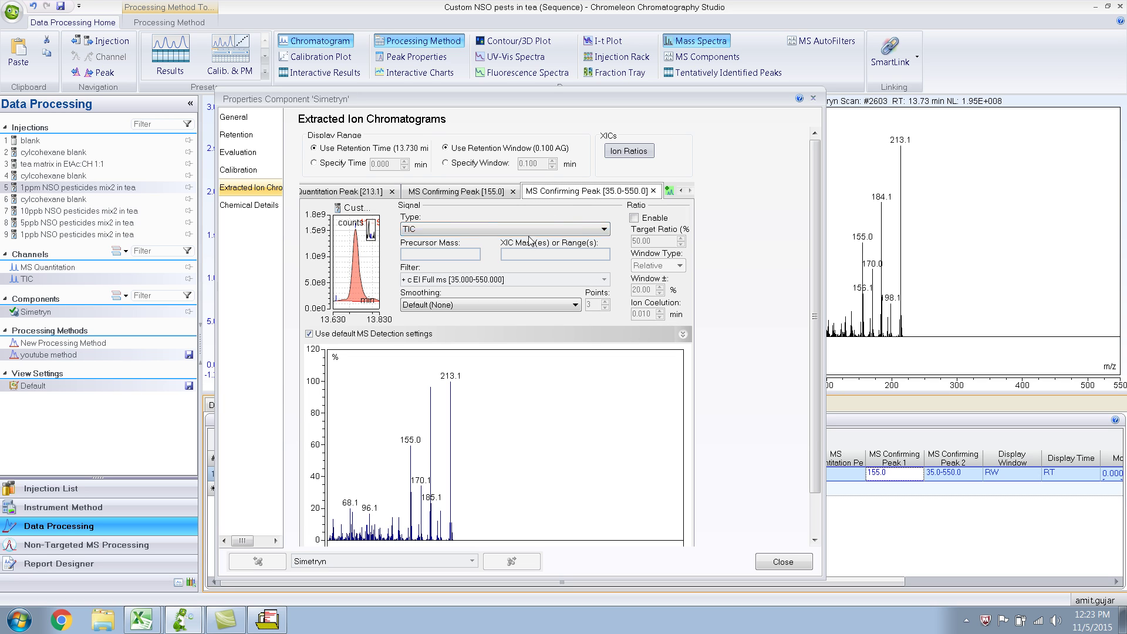
click(466, 233)
click(459, 243)
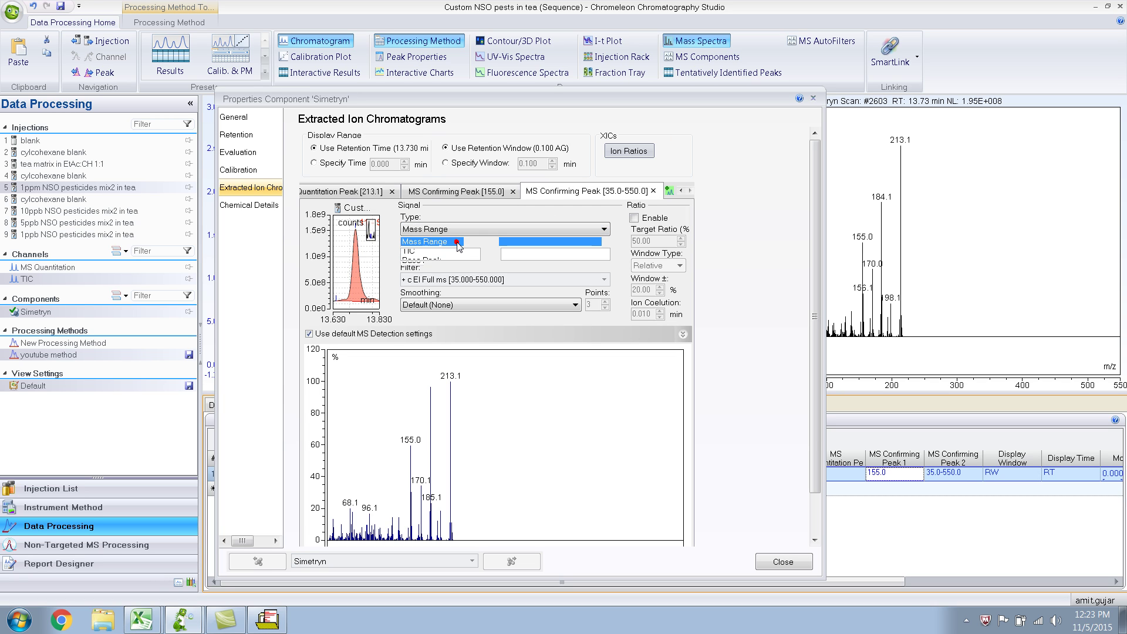
click(535, 255)
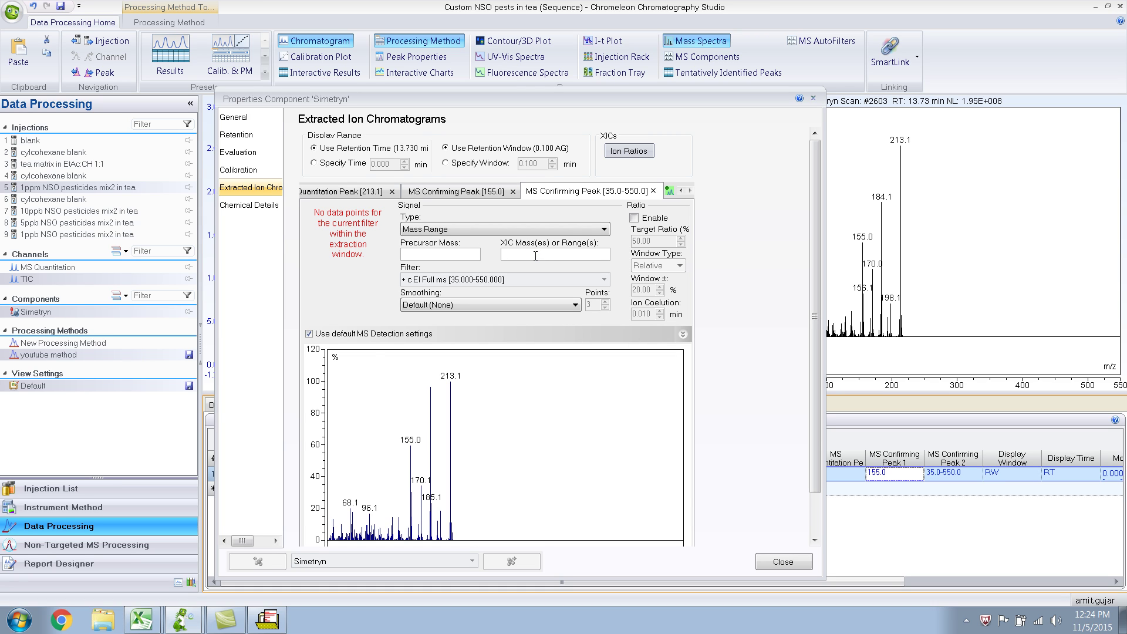
text(170)
click(783, 562)
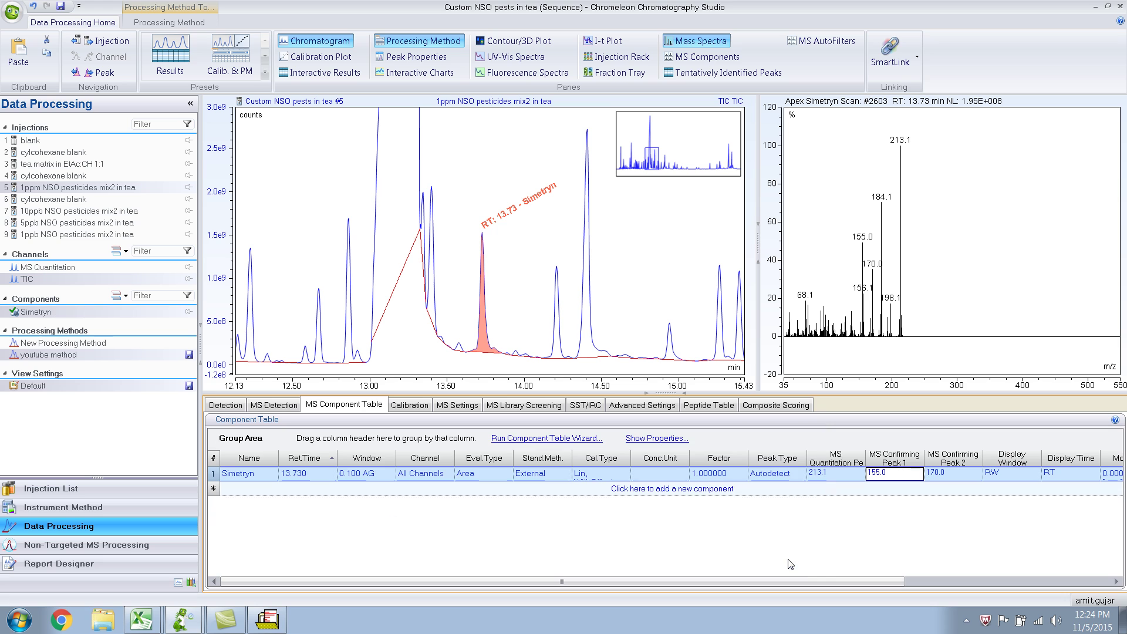
click(957, 477)
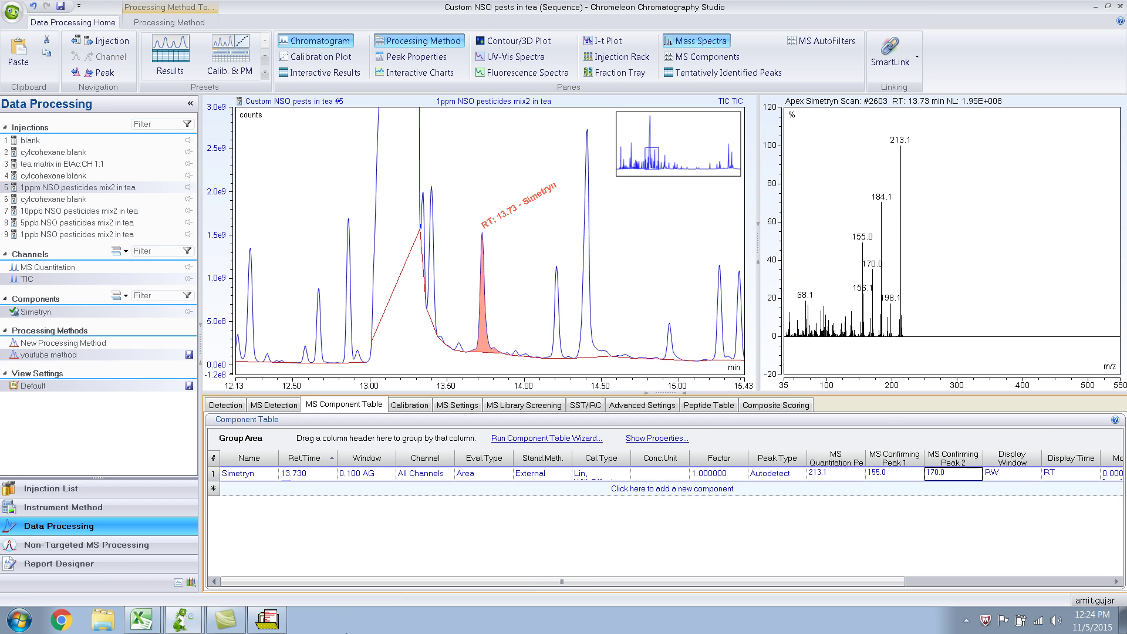
Switch to NIST MS Search to compare the Simetryn spectrum with its library hit, and return to Chromeleon Chromatography Studio.
click(267, 622)
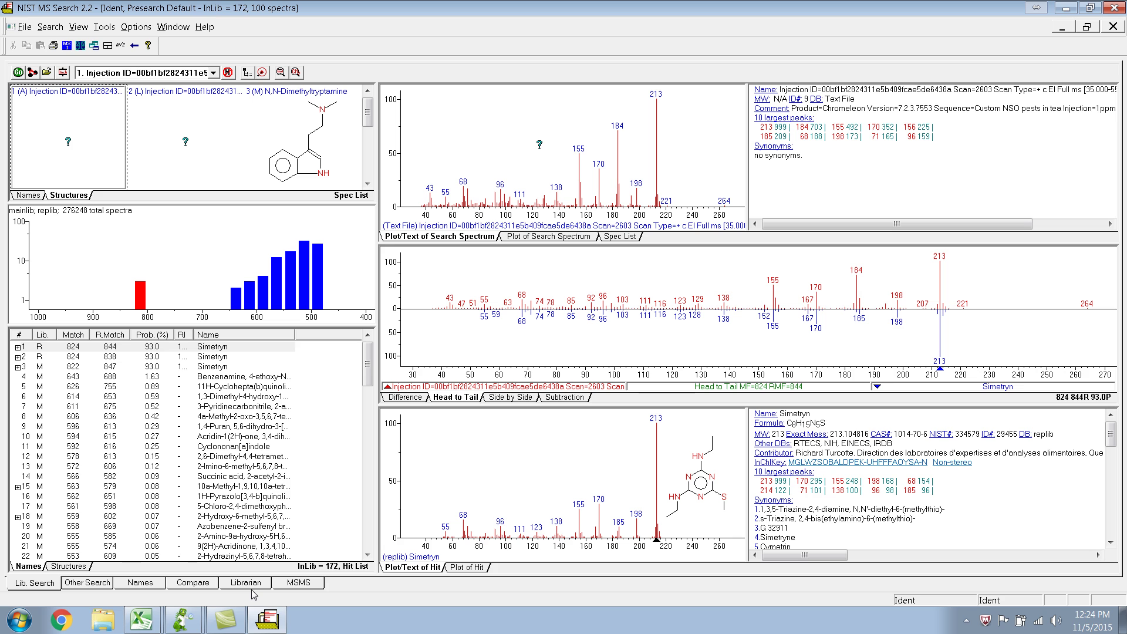
click(193, 619)
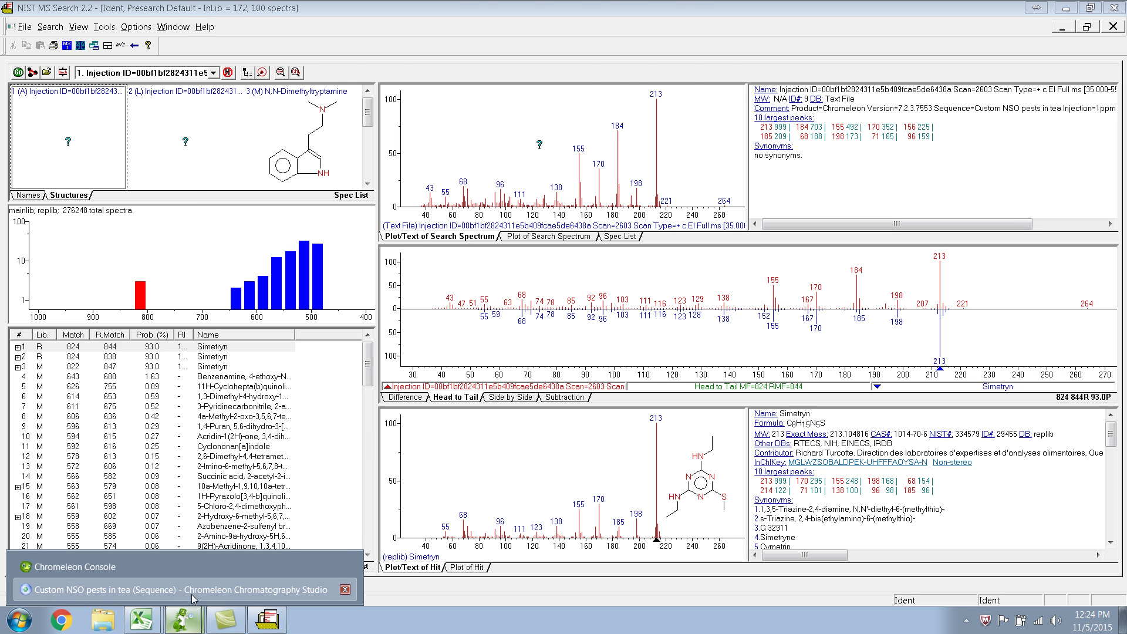
click(182, 592)
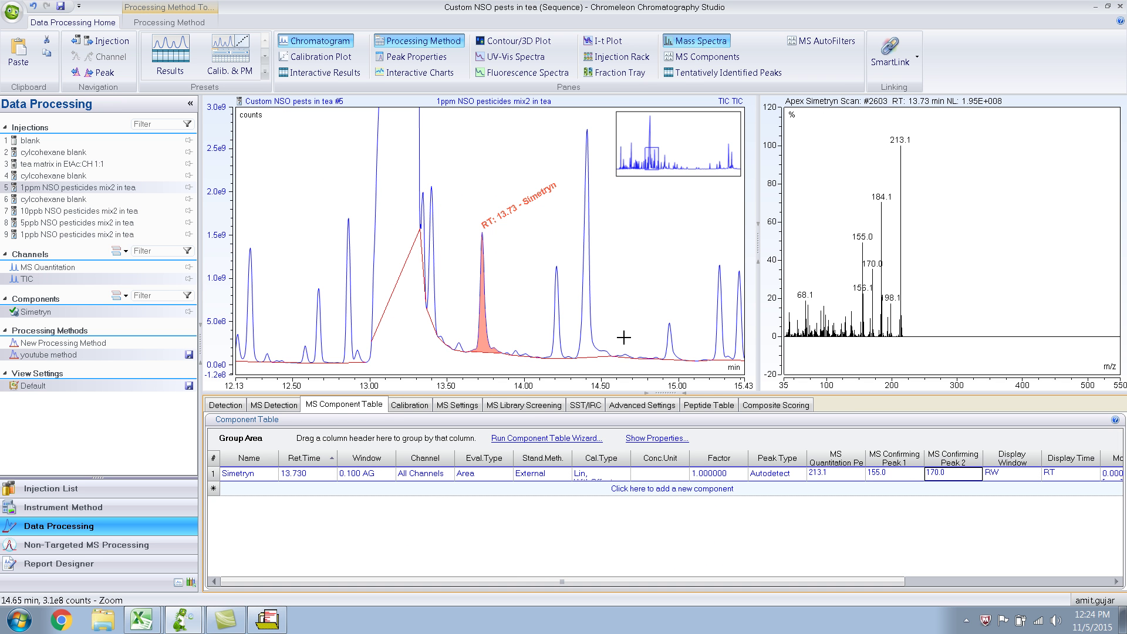